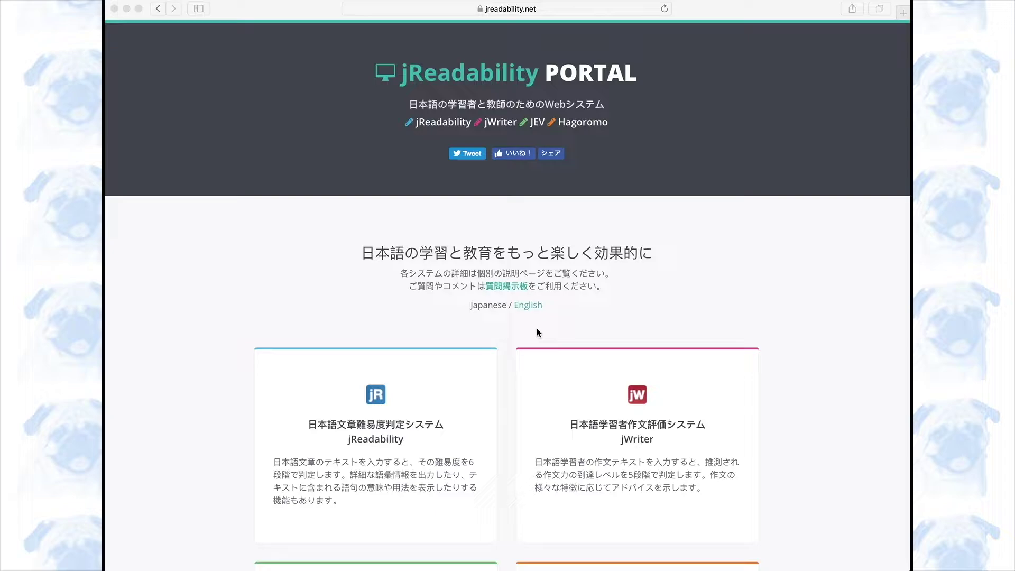
Switch the portal to English and open the jReadability text readability measurement system.
click(523, 305)
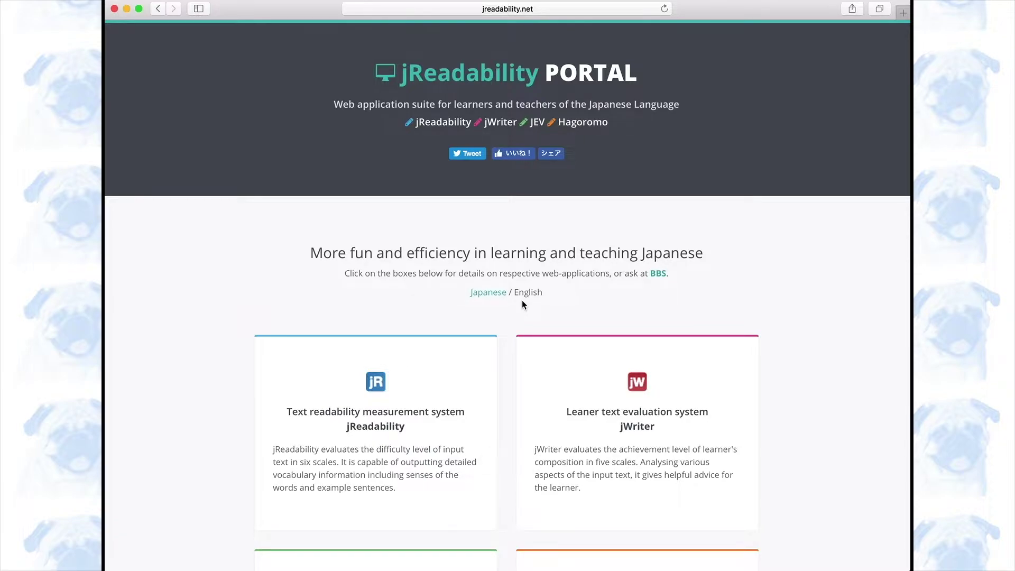
scroll(507, 375, down, 5)
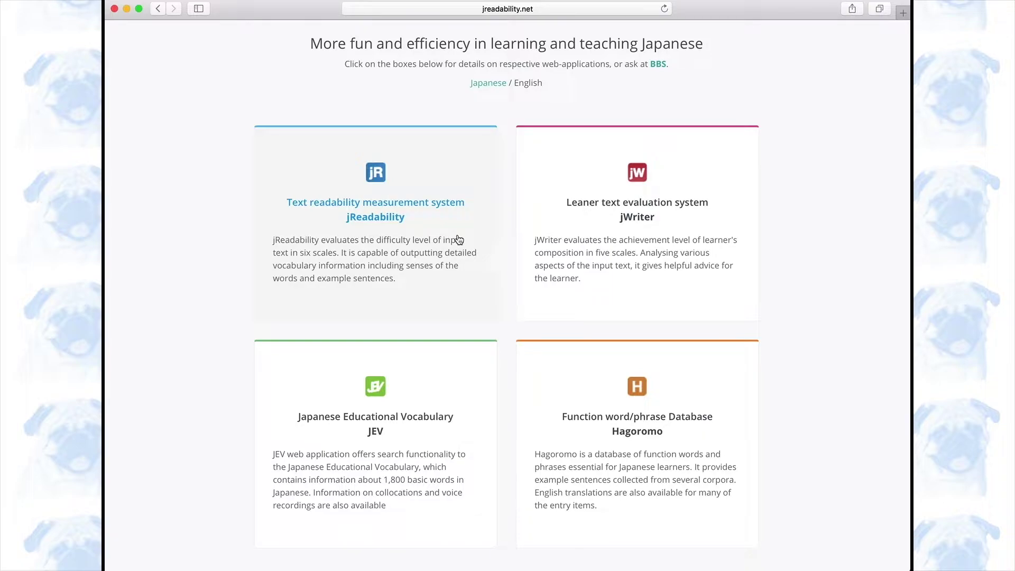
scroll(479, 236, down, 2)
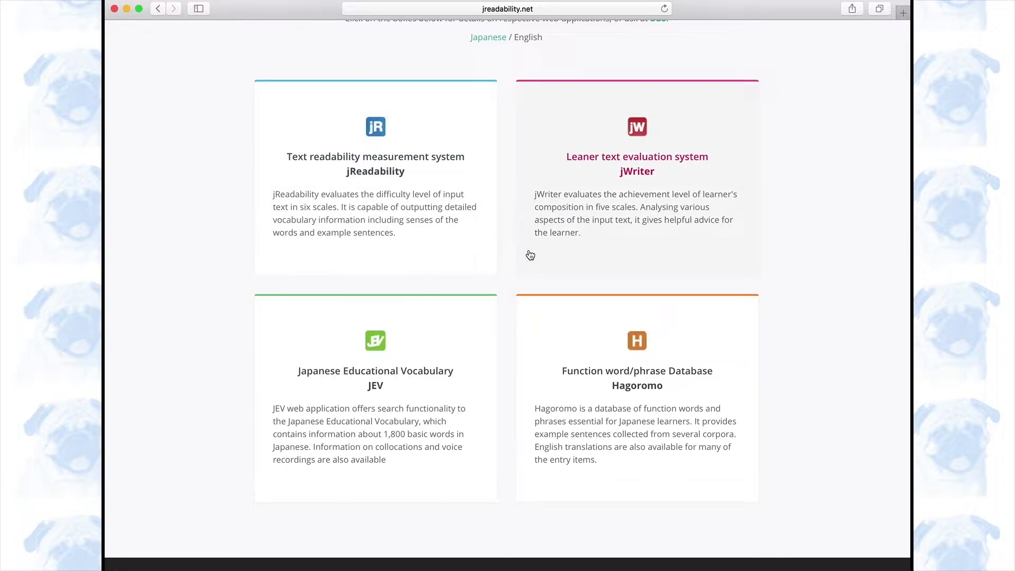
scroll(453, 324, up, 5)
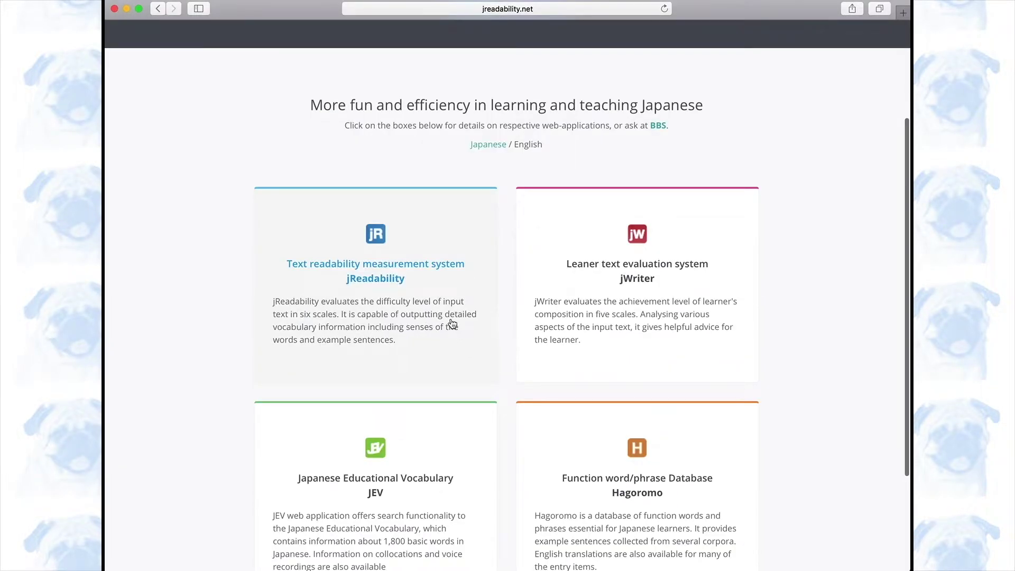
click(453, 324)
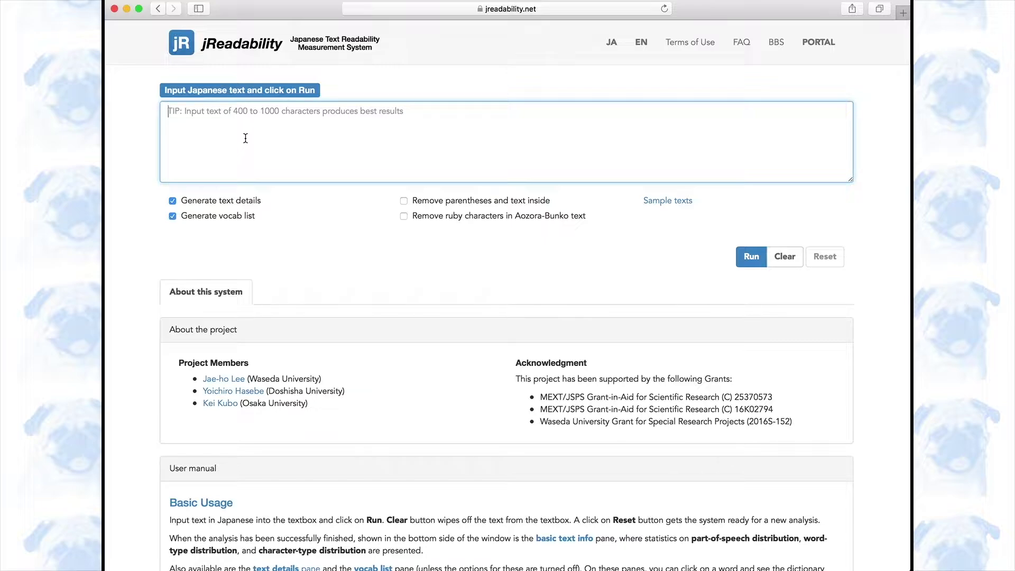
Enter the Japanese passage beginning "言語の習得には、多大な時間と努力が不可欠です。", enable removal of parentheses and text inside, and run the analysis.
text(言語の習得には、多大な時間と努力が不可欠です。「〜語が話せるようになりたい」と安易な目標を掲げる人は沢山いますが、実際にその目的を達成することができるのはほんの少数に限られます。その原因の一つとして、学習者のほとんどが、言語獲得に至るまでの過程を把握していない、そしてその過程に要する労力や時間を過小評価しているということが挙げられます。つまり、多少励めば目標に到達できるだろうと想定して学習を開始したものの、一向に上達せずに挫折し、断念してしまう場合が多いのです。実際に、外国語は一年程の短期間で習得できるものでは決してありません。況して、一日五分余りの努力を積み重ねたからといって、その言語を流暢に操れるようにはならないのです。そもそも、その言語を母国語とする人々でさえ、人生の始めの一、二年の間はろくに文法的に正しい文を作ることもできません。まともに大人と同じ水準で意思の疎通ができるようになるのは幼児期後半に入ってからです。その間、計何時間母国語に触れているのか、単純な計算をしてみてください。一日最低でも八時間は母国語に何らかの形で接していると仮定しても、一年で二千九百二十時間（８×３６５）、六年になると、一万七千五百二十時間（８×３６５×６）にも及ぶのです。この数字を見れば、一日数十分の練習のみで言語を習得しようという試みの無謀さが浮き彫りになります。では、一日に何時間練習して、何年持続すればいいのでしょうか。私が提案する目安は次の通りです。外国語に堪能になるためには、一日に最低でも一、二時間の練習を設ける必要があり、上級者レベルに達するには最低でも五、六年の歳月を要すると認識しておきましょう。)
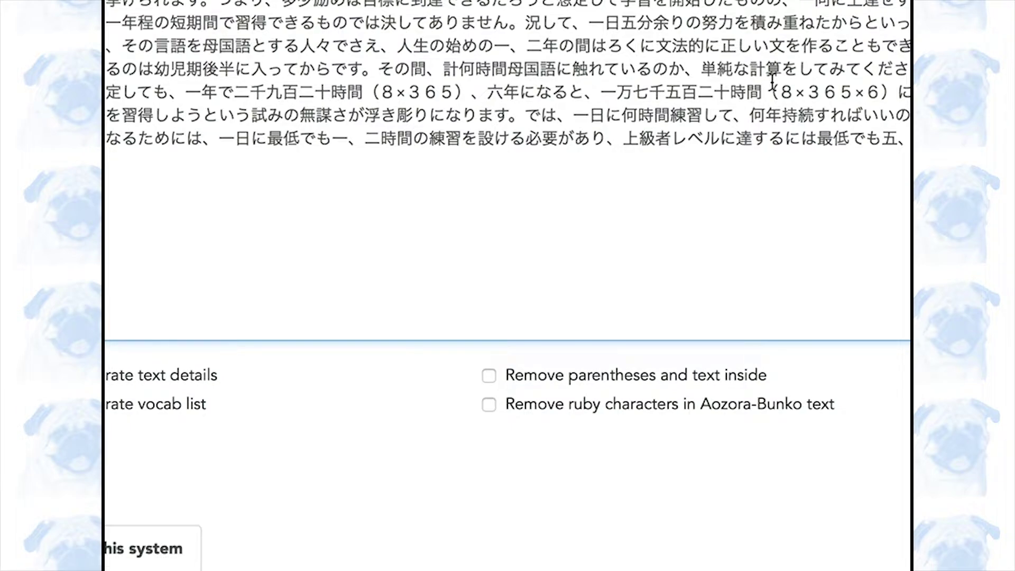
click(491, 376)
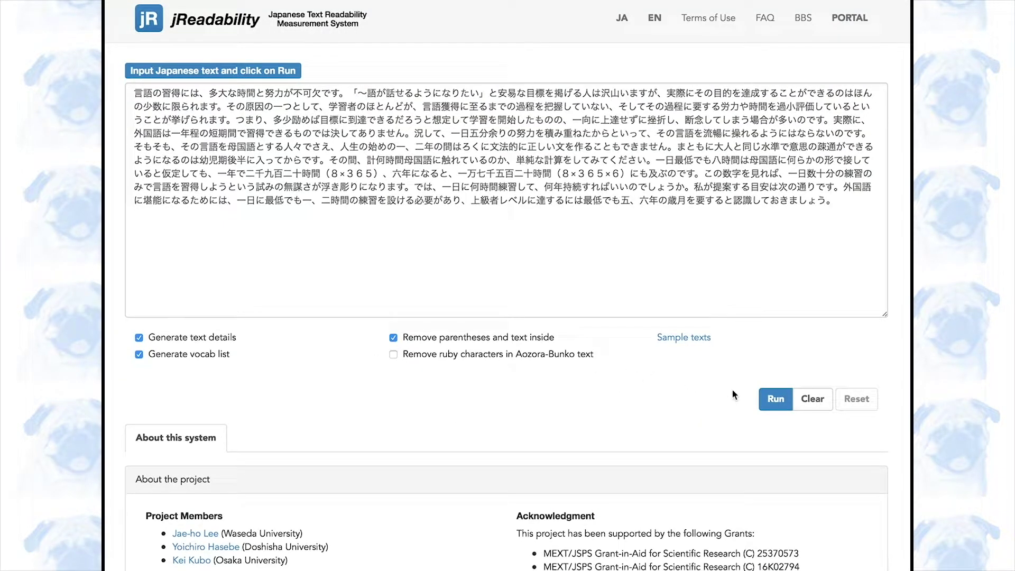
click(781, 406)
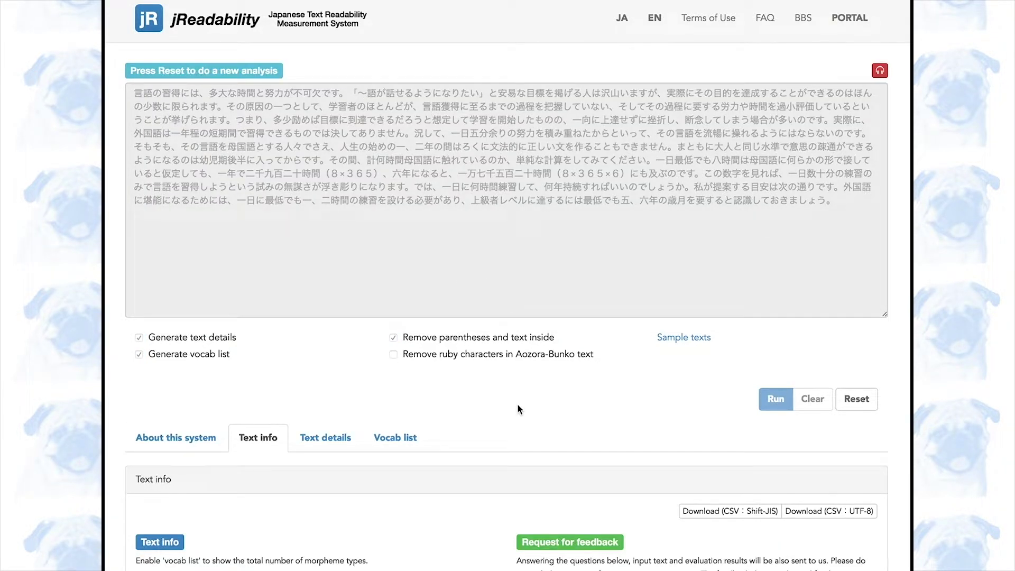
Examine the vocabulary level, part-of-speech and word-type distributions in the text info results.
scroll(518, 406, down, 7)
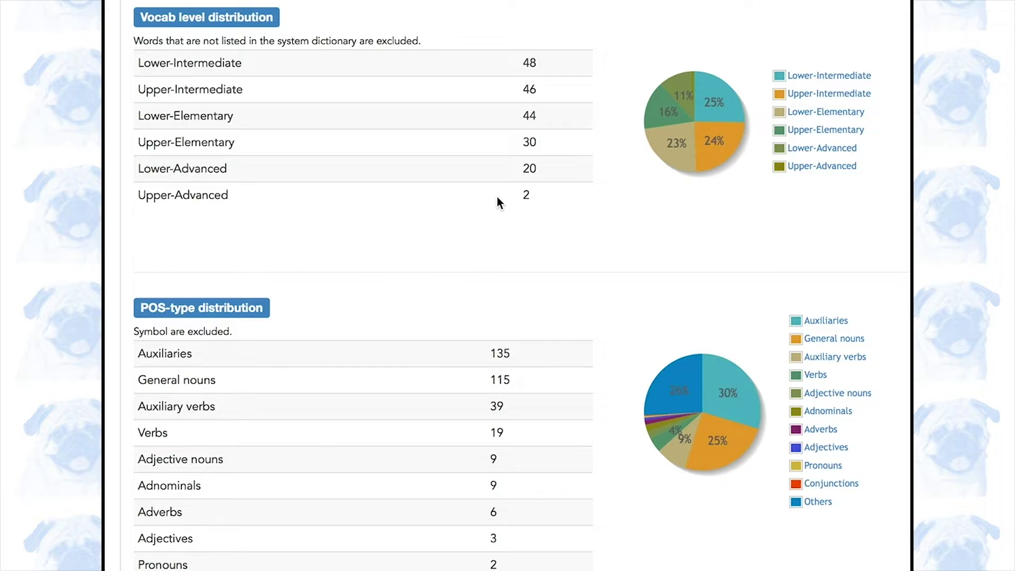
scroll(607, 248, down, 5)
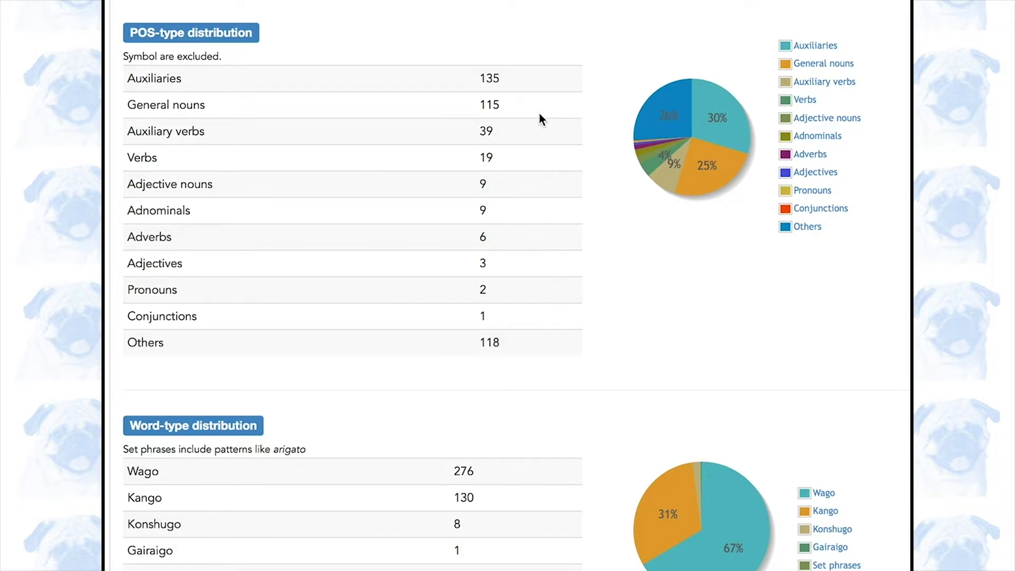
scroll(626, 282, down, 7)
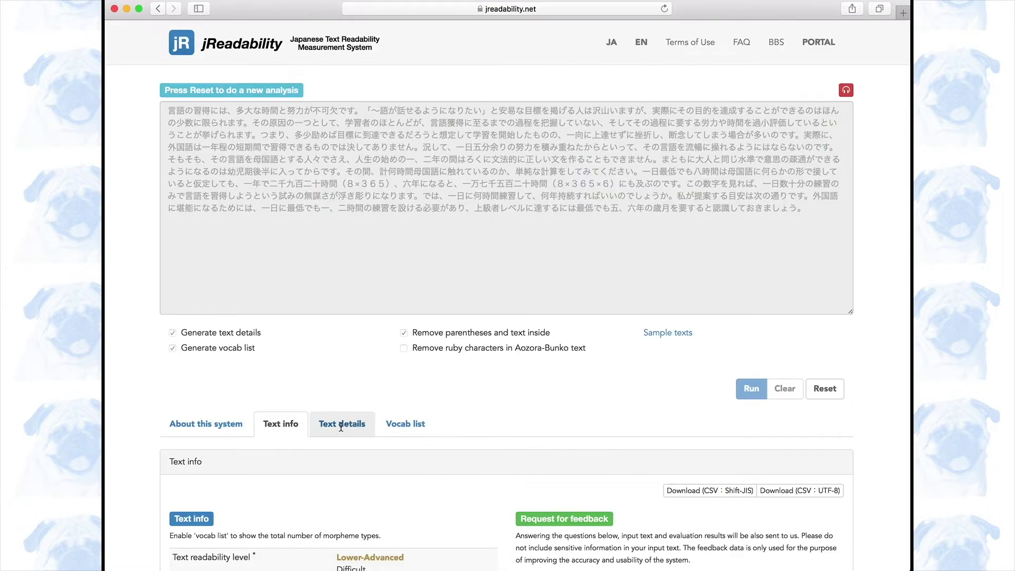
Show the text details and hide the highlighting of Low-Ele, Upr-Ele, Low-Int and Upr-Int content words.
click(341, 423)
scroll(341, 189, down, 7)
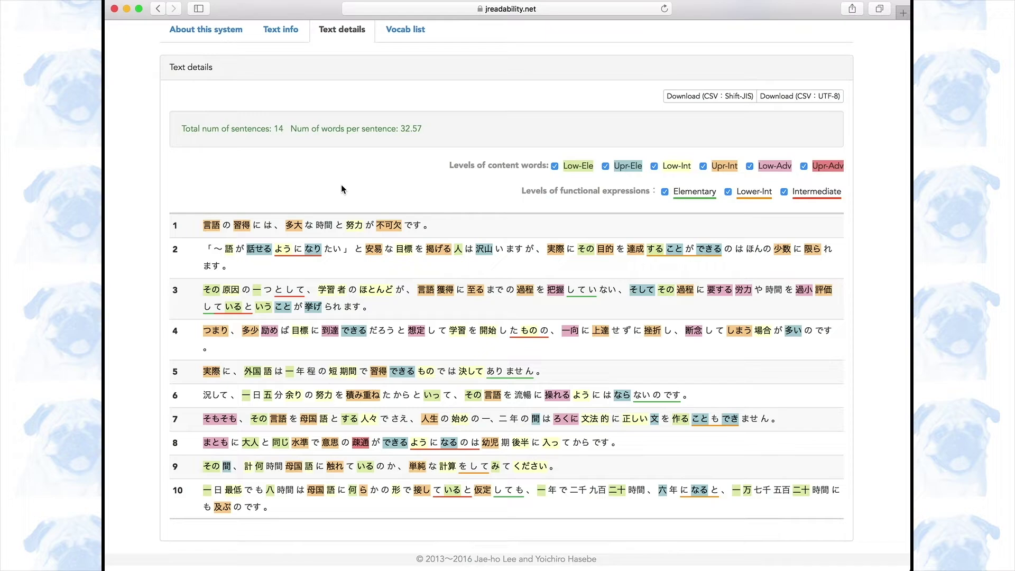
click(554, 166)
click(605, 166)
click(654, 166)
click(703, 166)
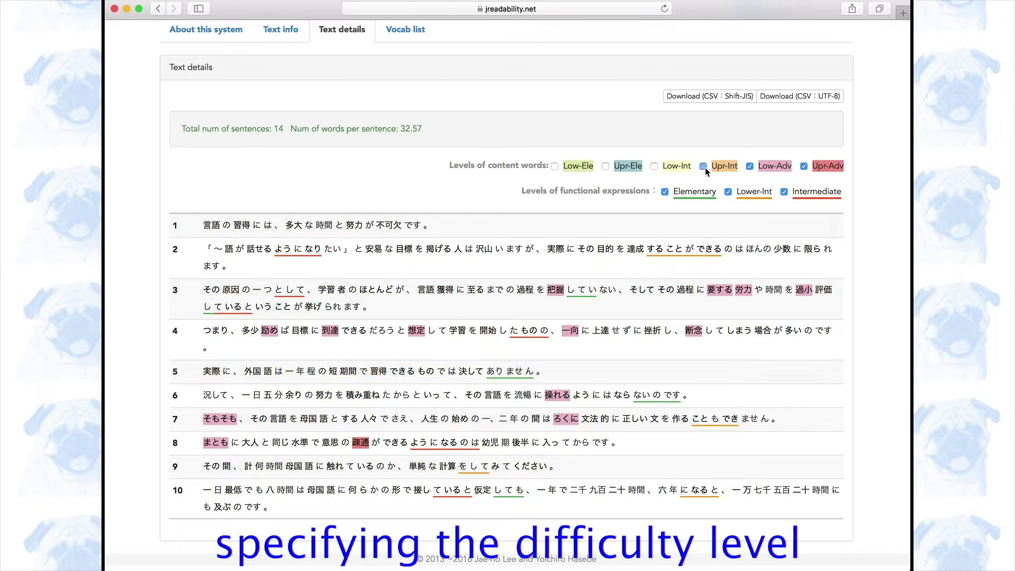
Toggle the Low-Adv content word highlighting and the Elementary, Lower-Int and Intermediate functional expression markings.
click(749, 166)
click(664, 192)
click(727, 191)
click(784, 192)
scroll(381, 336, down, 3)
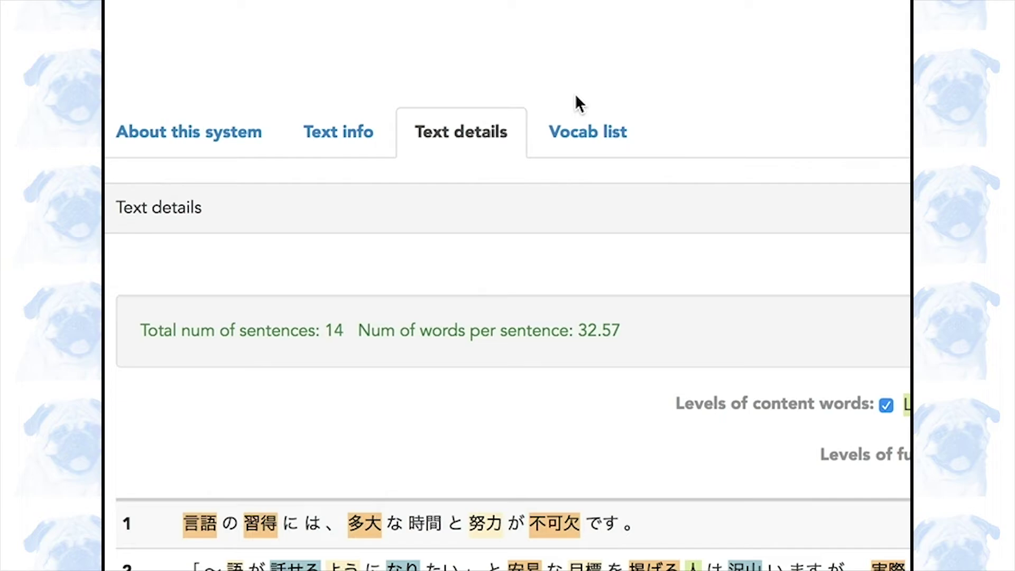
Show the vocab list, sort it by Yomi, POS and vocab level, and look through its entries.
click(582, 124)
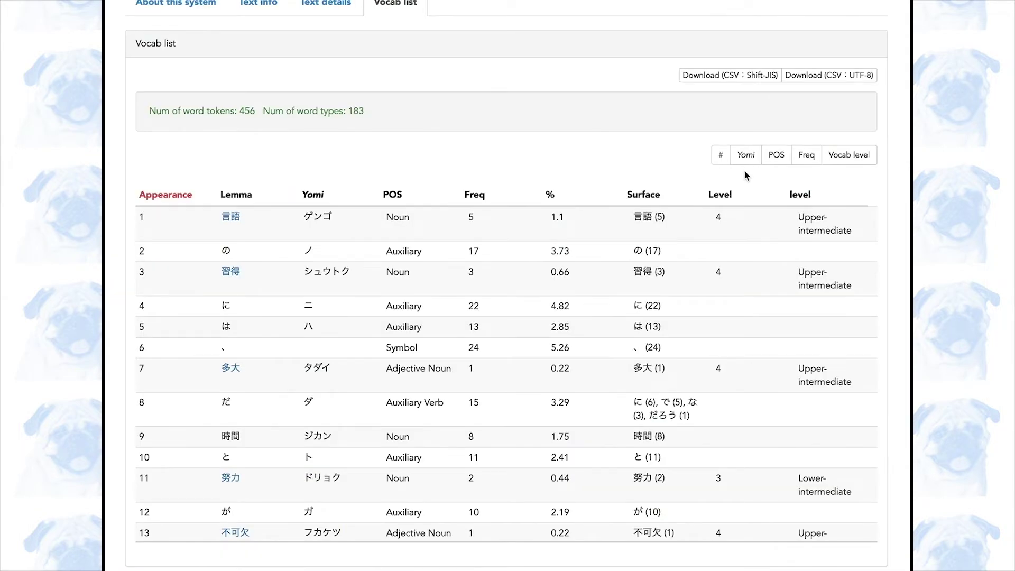
click(748, 157)
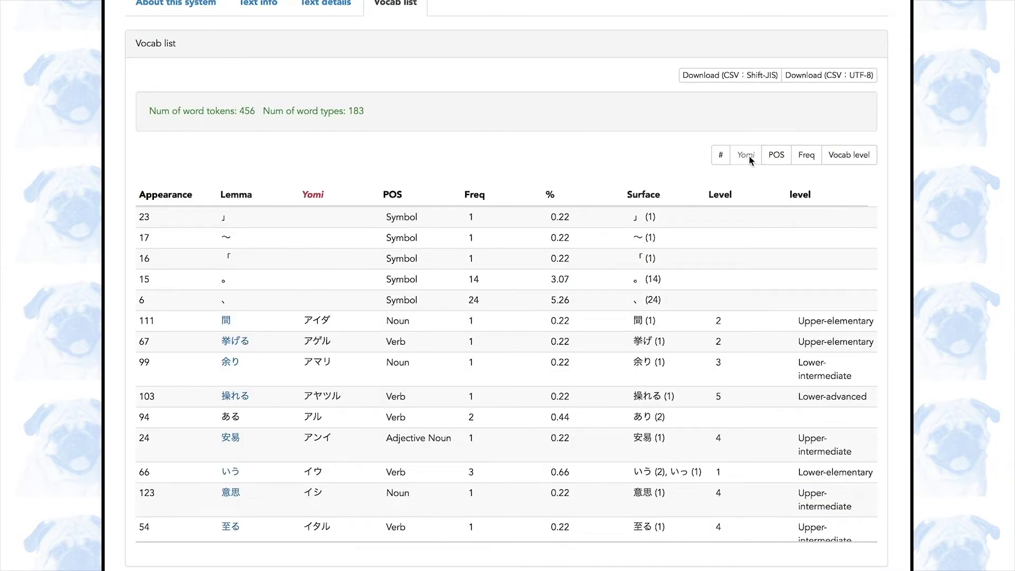
click(781, 160)
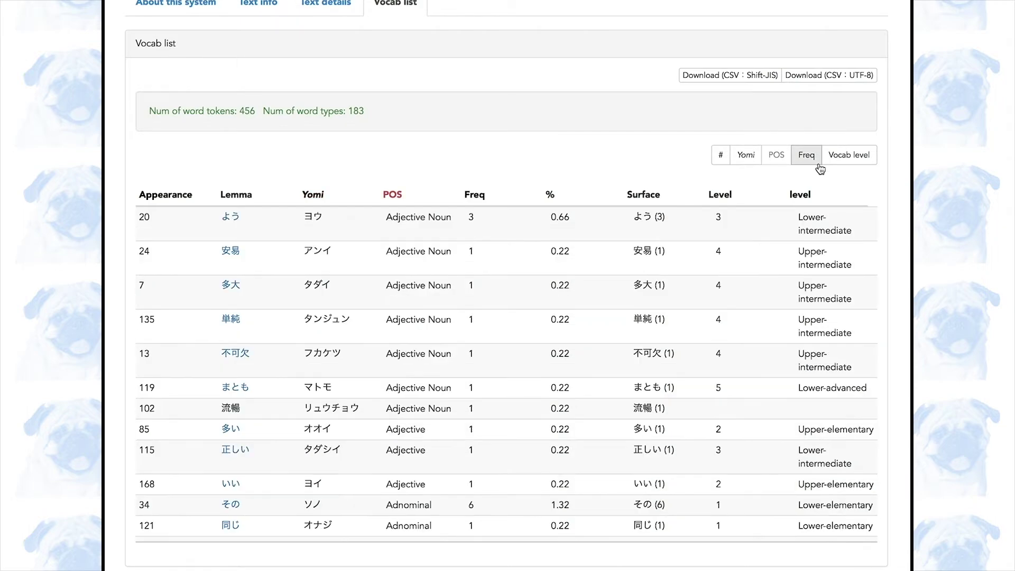
click(859, 161)
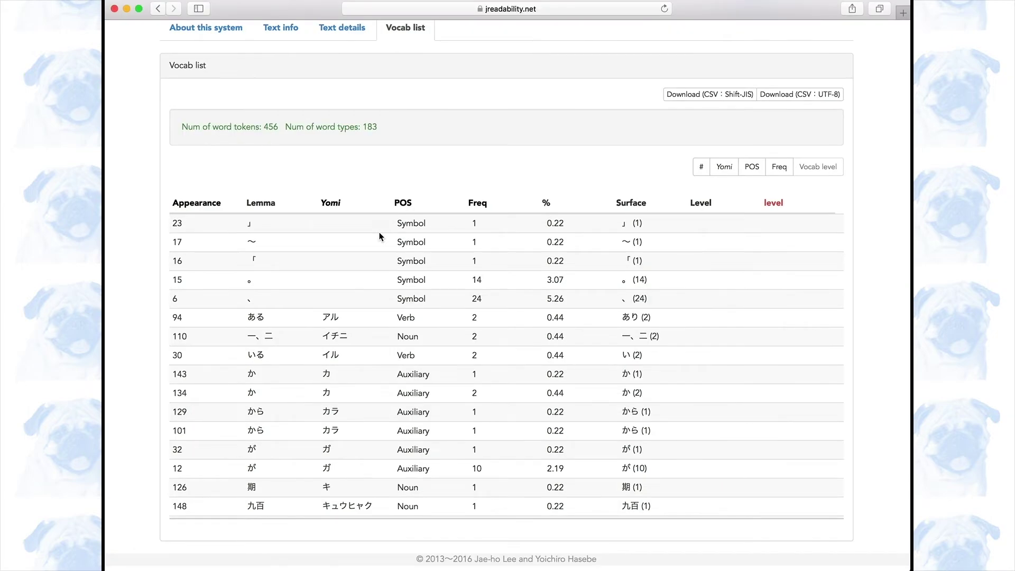
scroll(380, 236, down, 3)
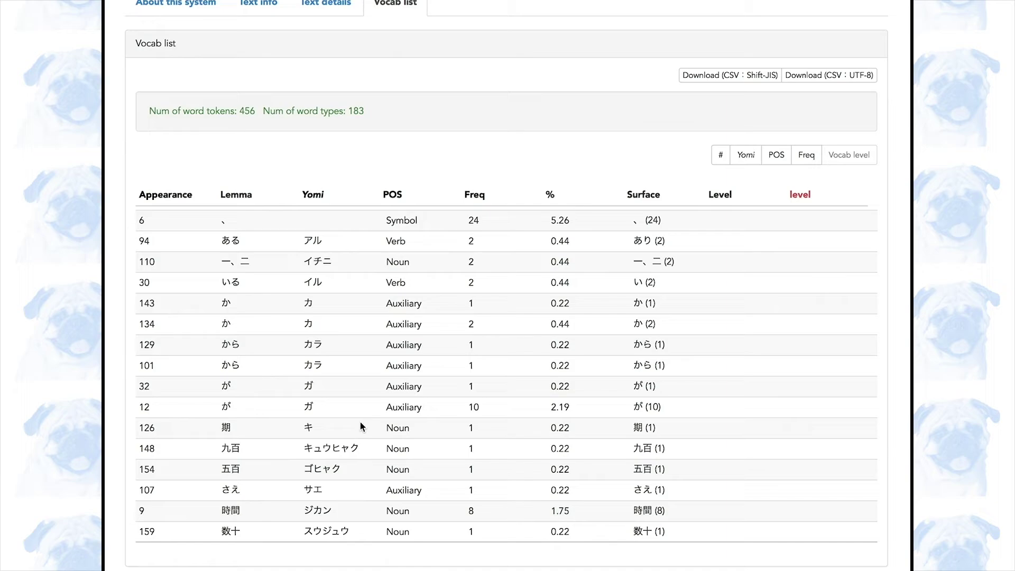
scroll(350, 426, down, 3)
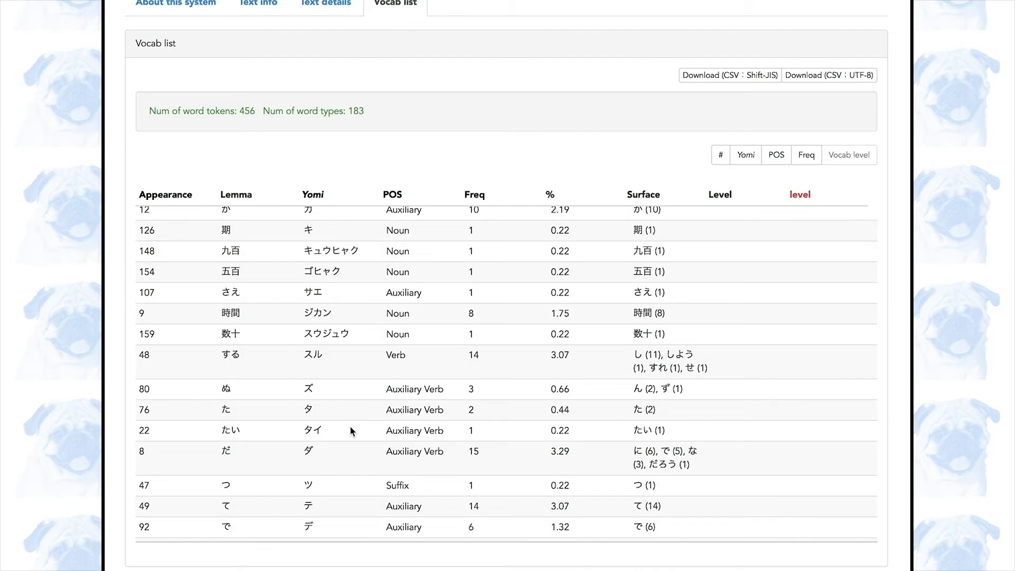
click(474, 194)
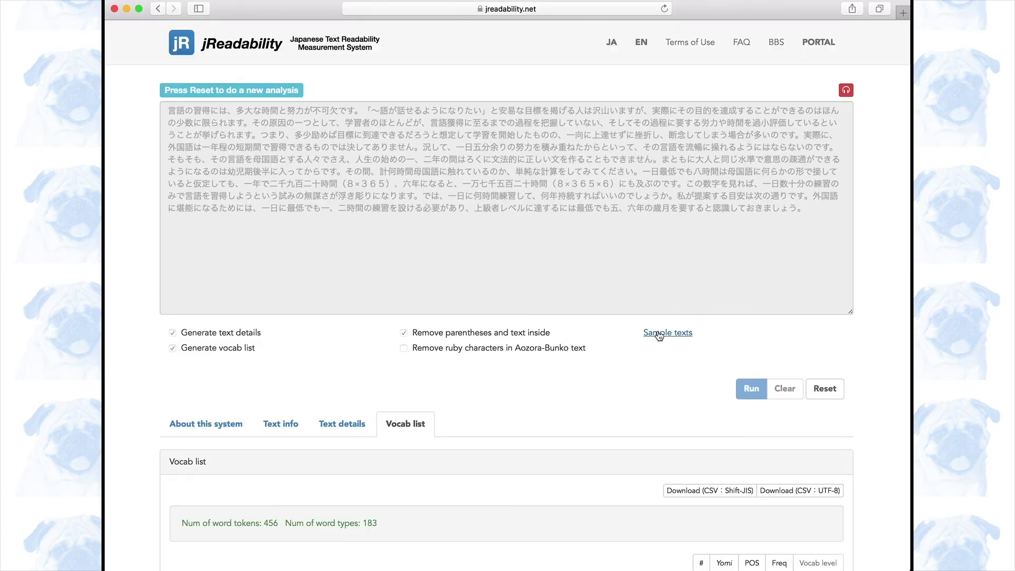
Open the sample texts in six levels and reposition their window over the analysis page.
click(613, 306)
drag(333, 18, 578, 21)
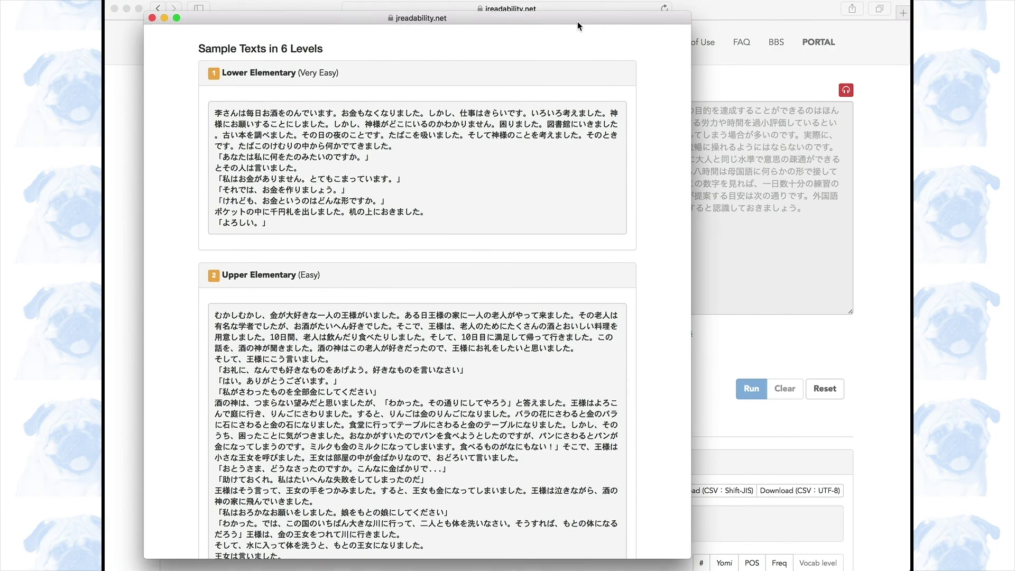